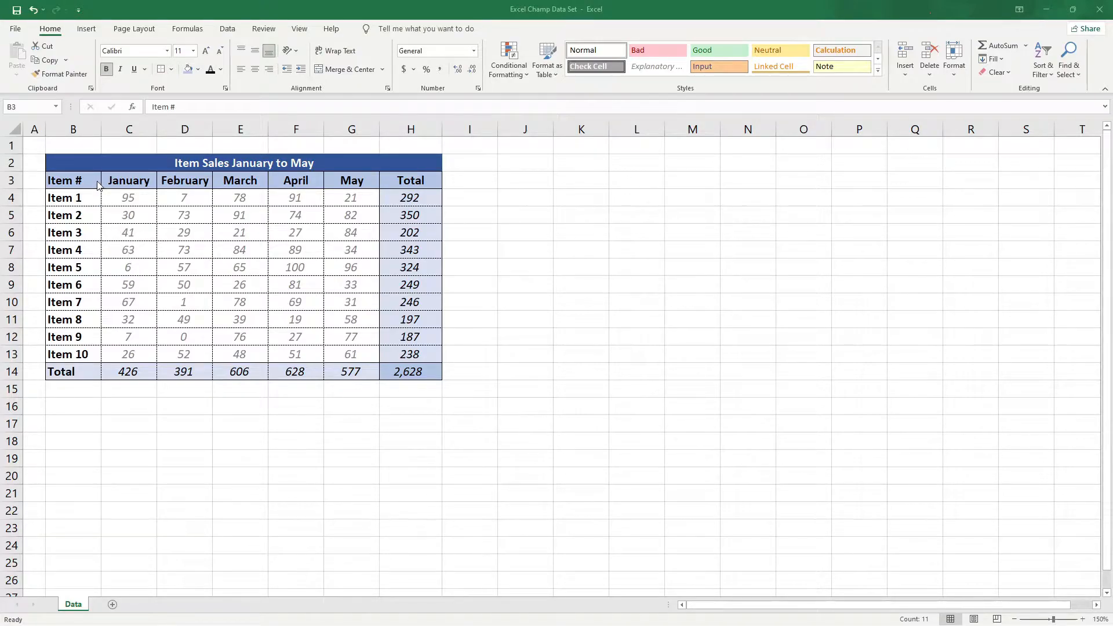
# Examine the sales table's header row in B3:G3 and its item labels in B4:B13.
pyautogui.click(80, 181)
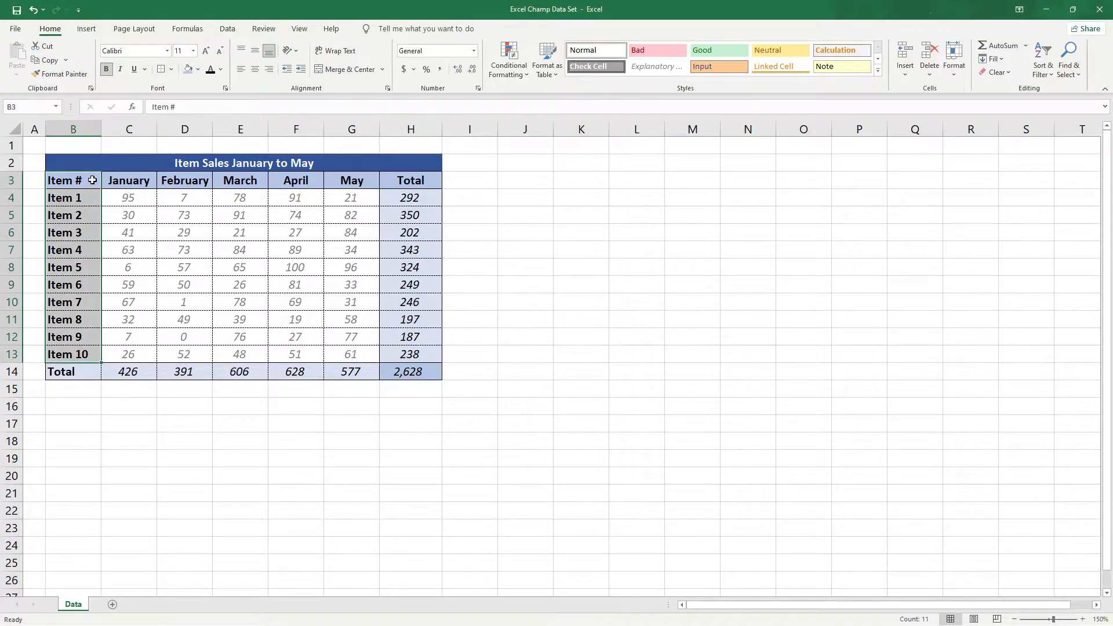
pyautogui.click(88, 181)
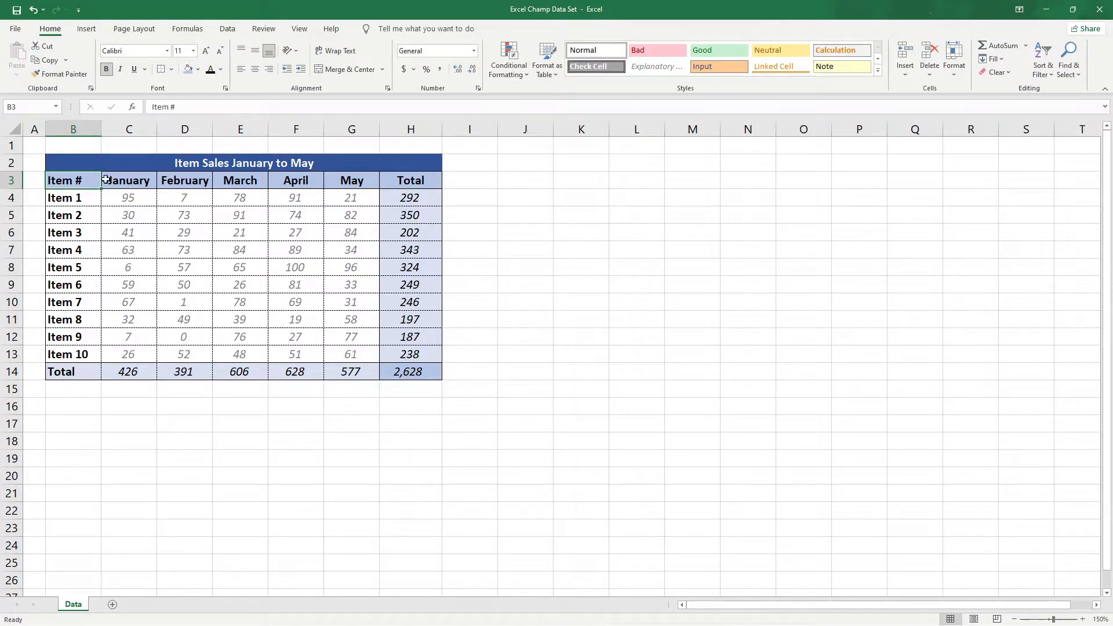
pyautogui.moveTo(84, 181); pyautogui.dragTo(342, 180)
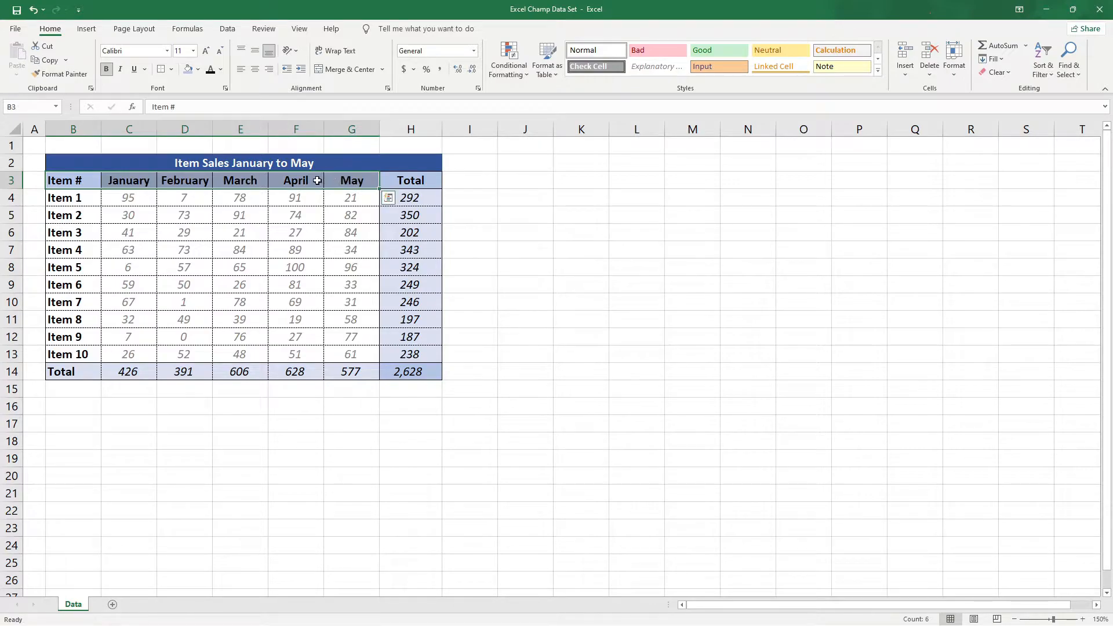
pyautogui.moveTo(134, 179); pyautogui.dragTo(348, 181)
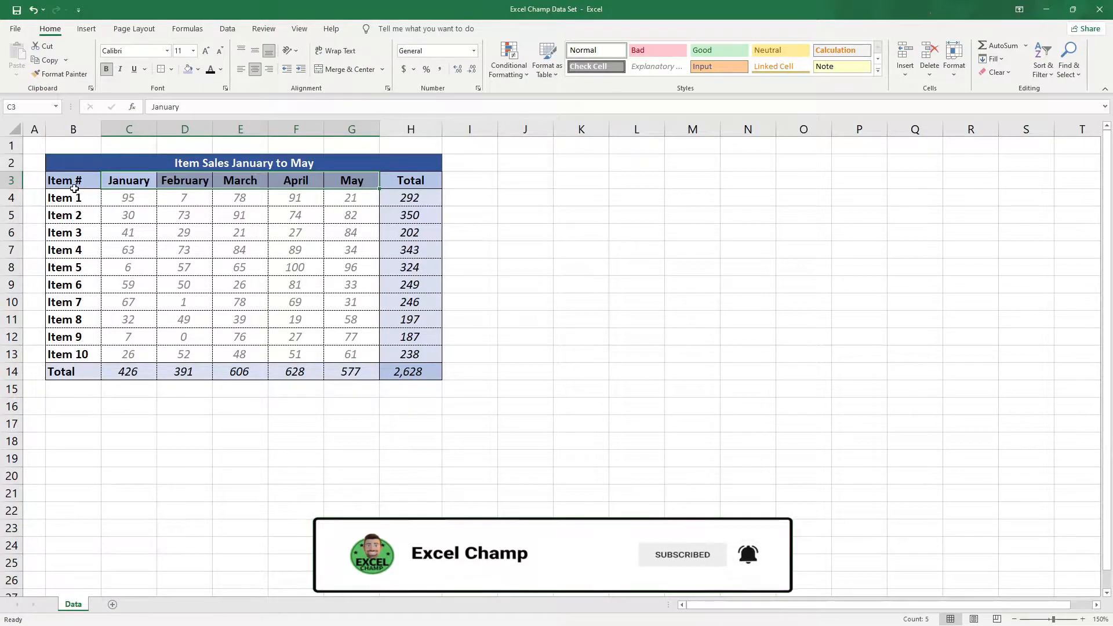
pyautogui.click(72, 194)
pyautogui.moveTo(72, 194); pyautogui.dragTo(76, 354)
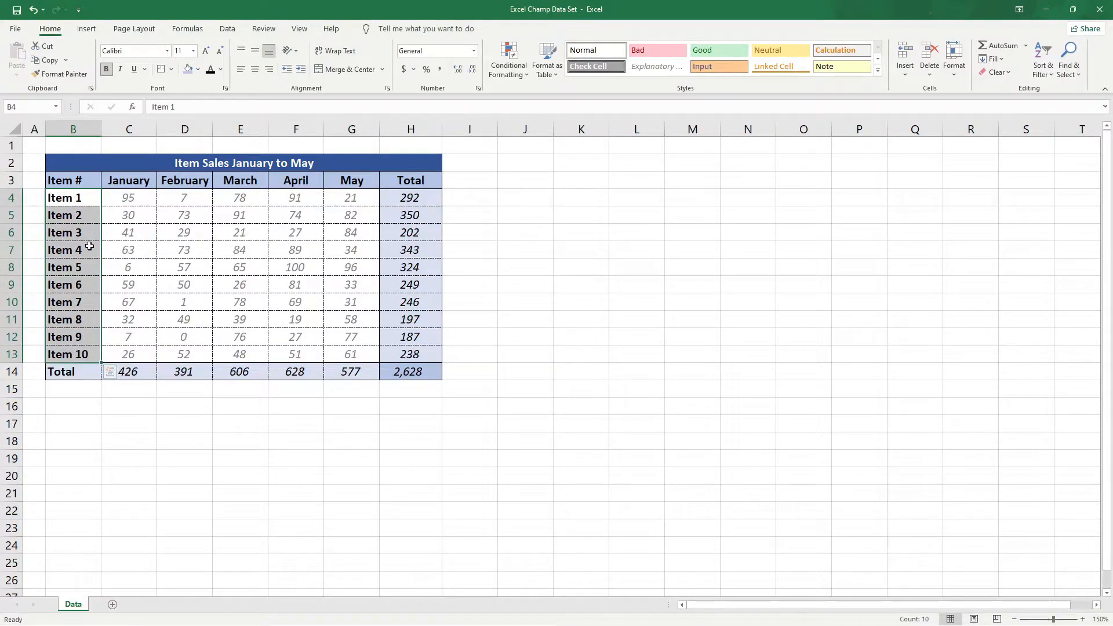
pyautogui.click(68, 181)
# Insert a 2-D clustered column chart from the monthly item sales in B3:G13, leaving out the totals.
pyautogui.moveTo(74, 183); pyautogui.dragTo(350, 359)
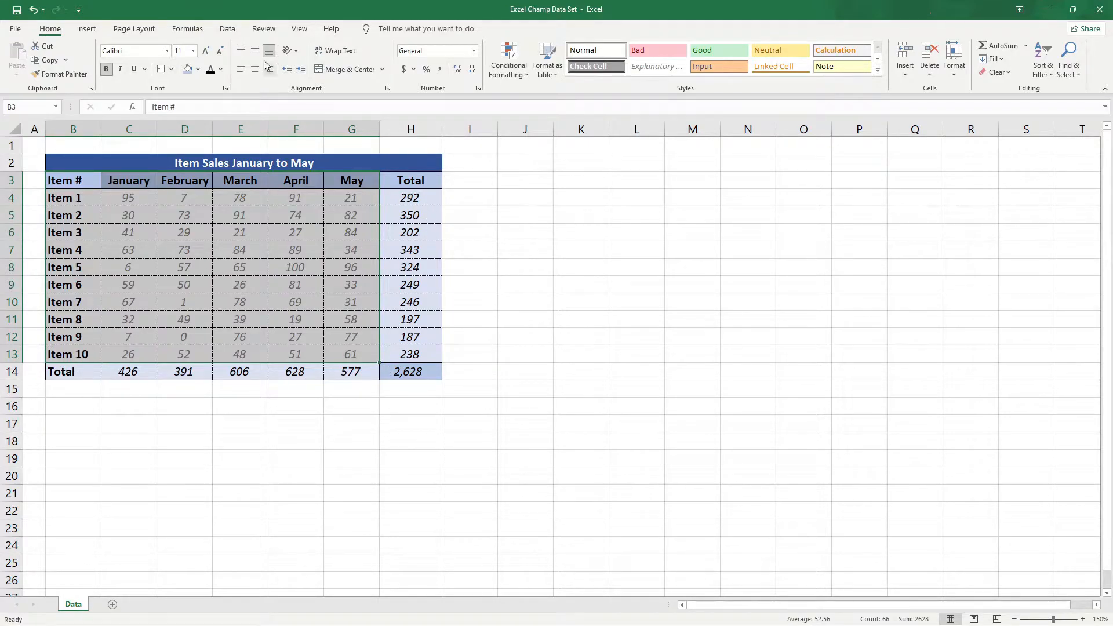
pyautogui.click(86, 29)
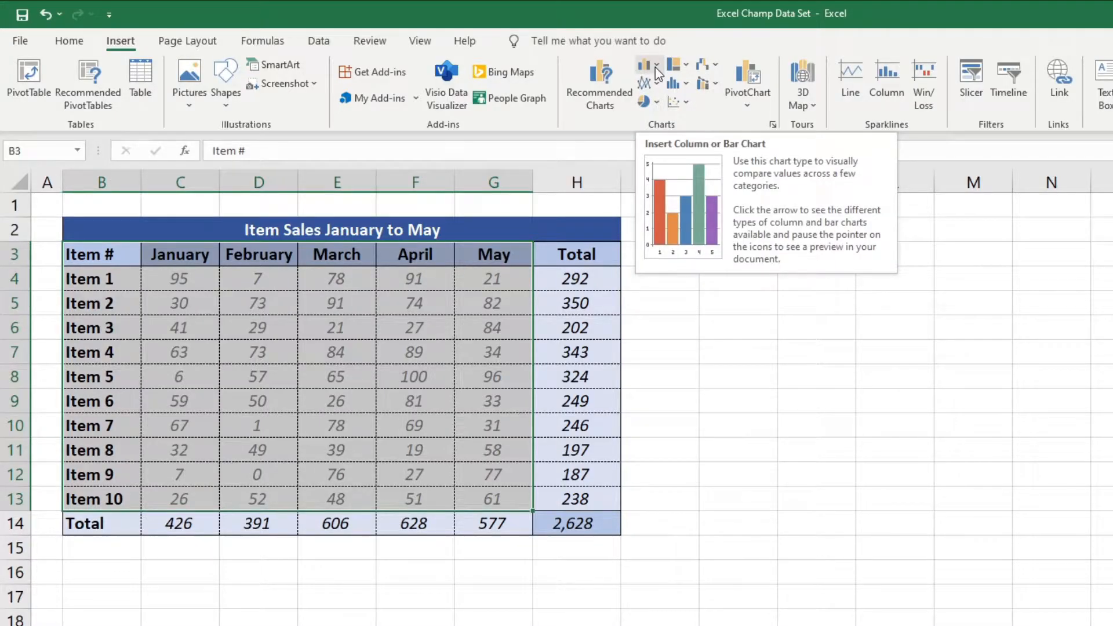
pyautogui.click(459, 48)
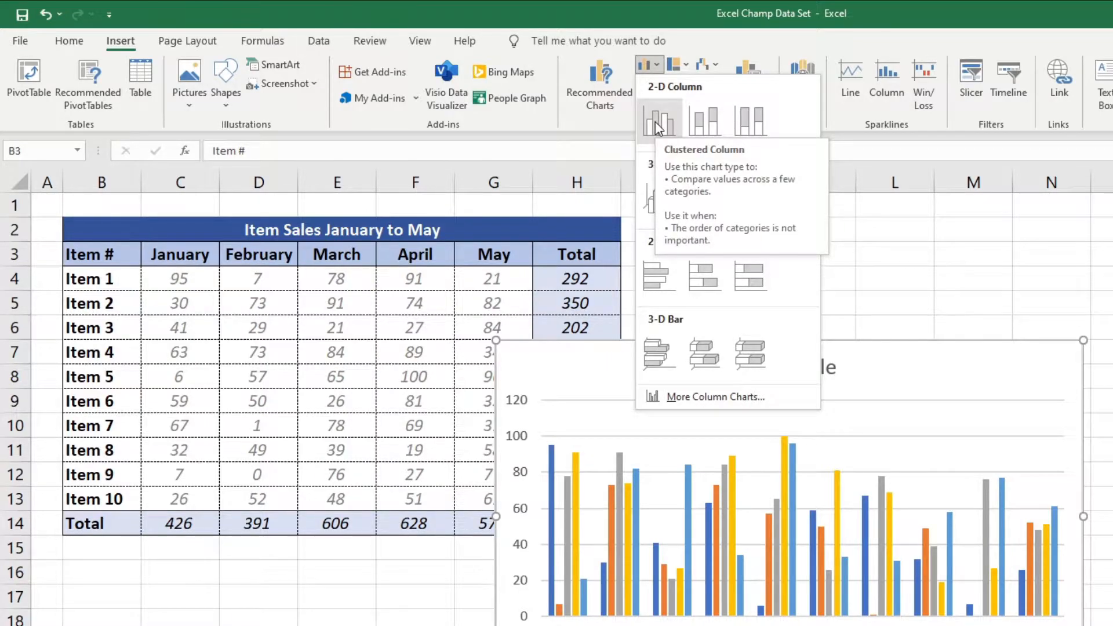
pyautogui.click(656, 120)
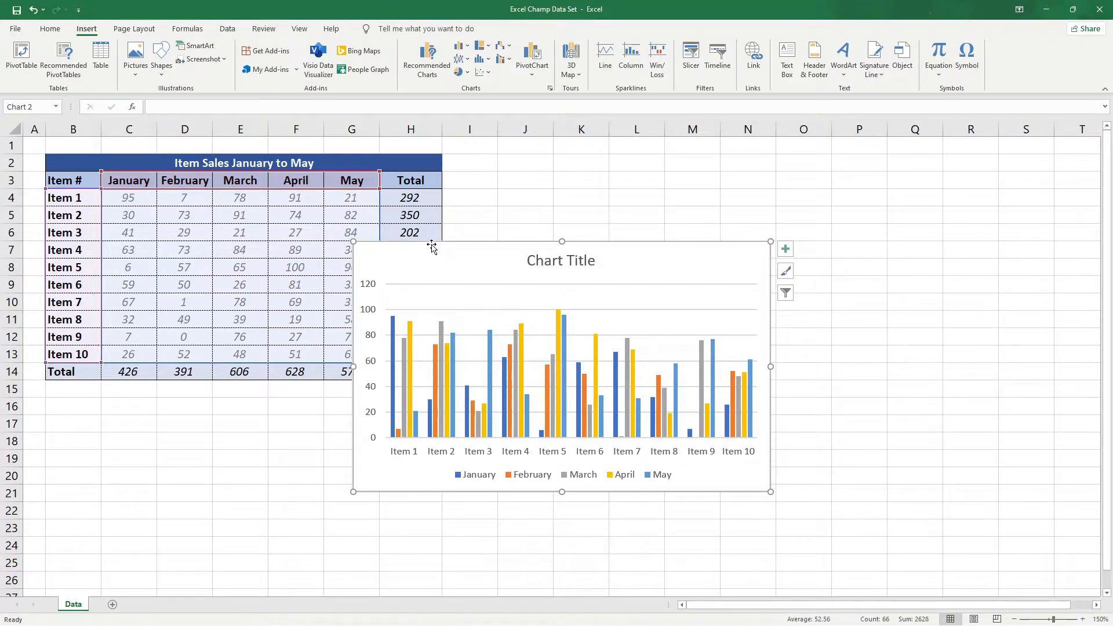
# Move the chart beside the sales table and swap its rows and columns so the months form the horizontal axis.
pyautogui.moveTo(430, 244); pyautogui.dragTo(517, 170)
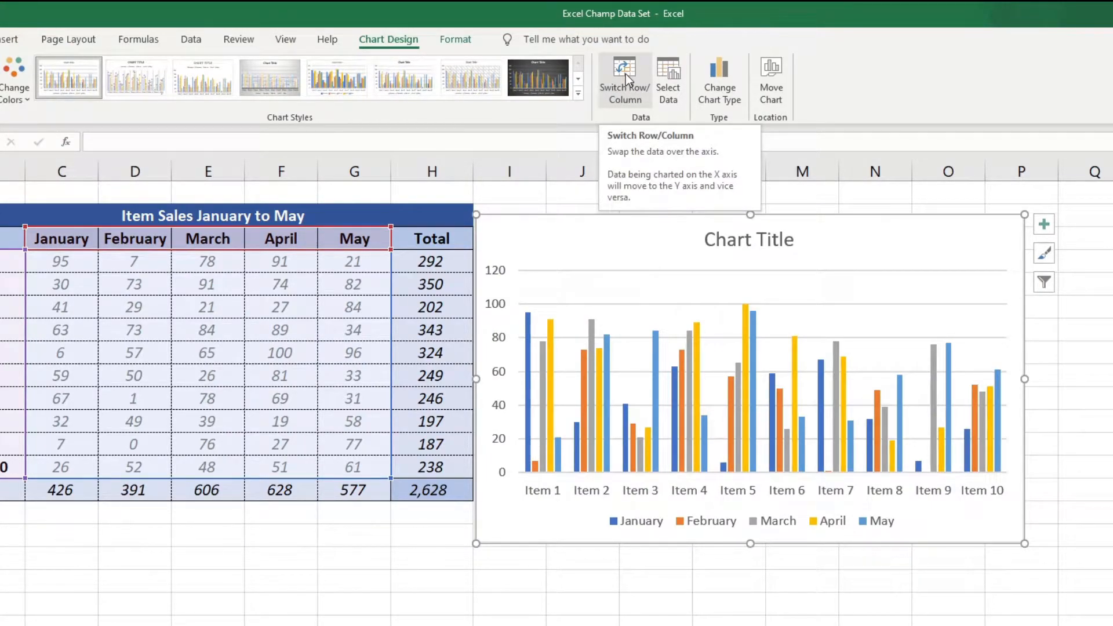
pyautogui.click(625, 74)
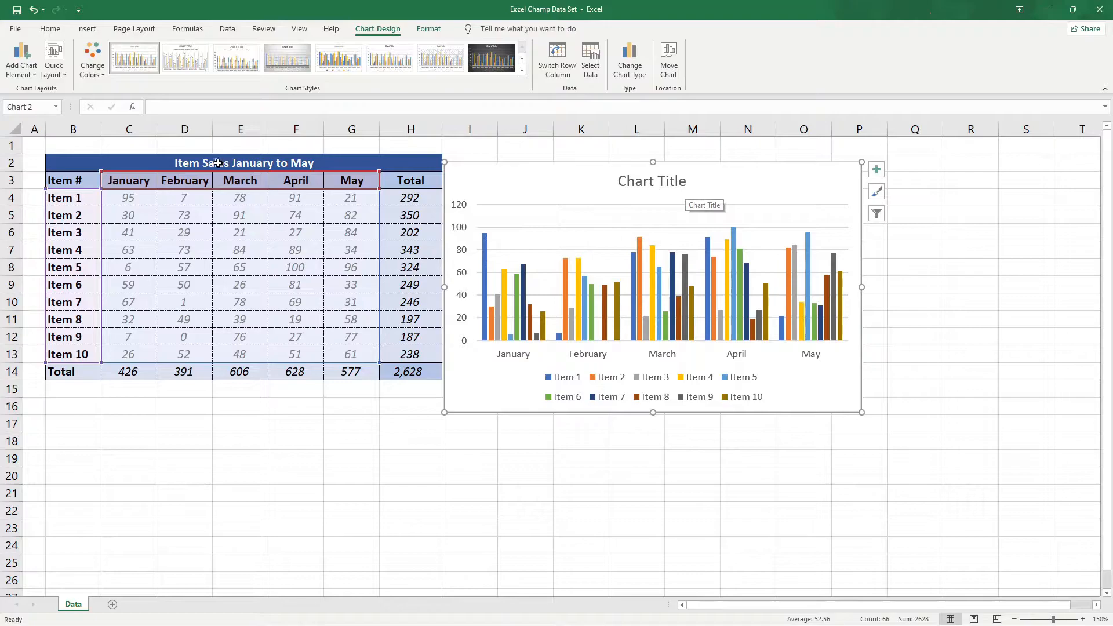
# Link the chart title to the table heading in cell B2 with the formula =Data!$B$2.
pyautogui.click(630, 179)
pyautogui.tripleClick(622, 181)
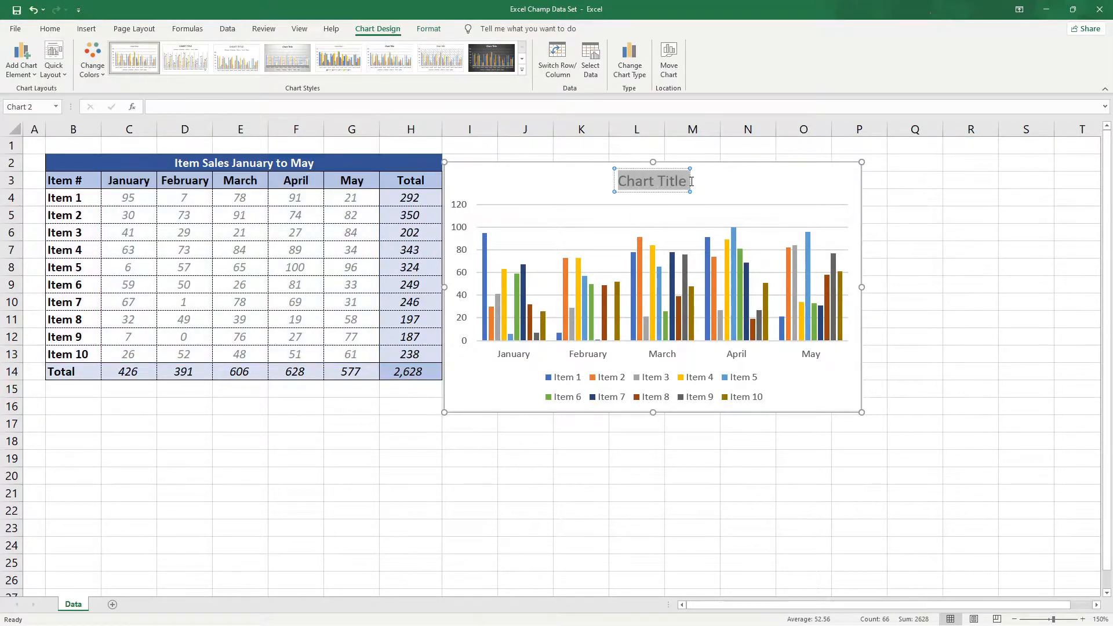
pyautogui.click(230, 106)
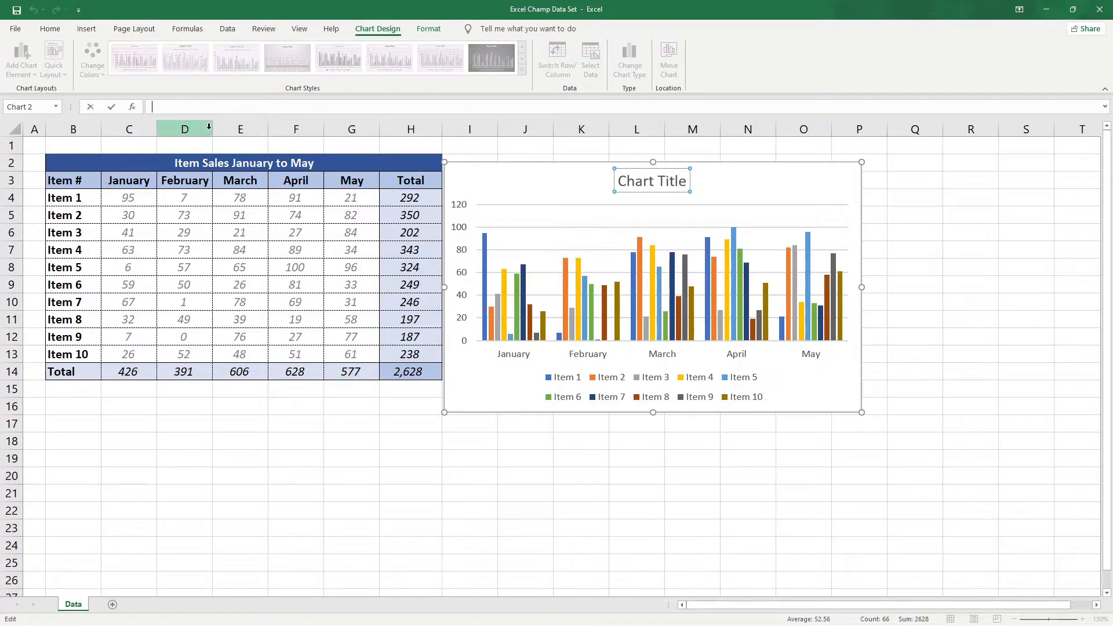
pyautogui.write('=')
pyautogui.click(214, 163)
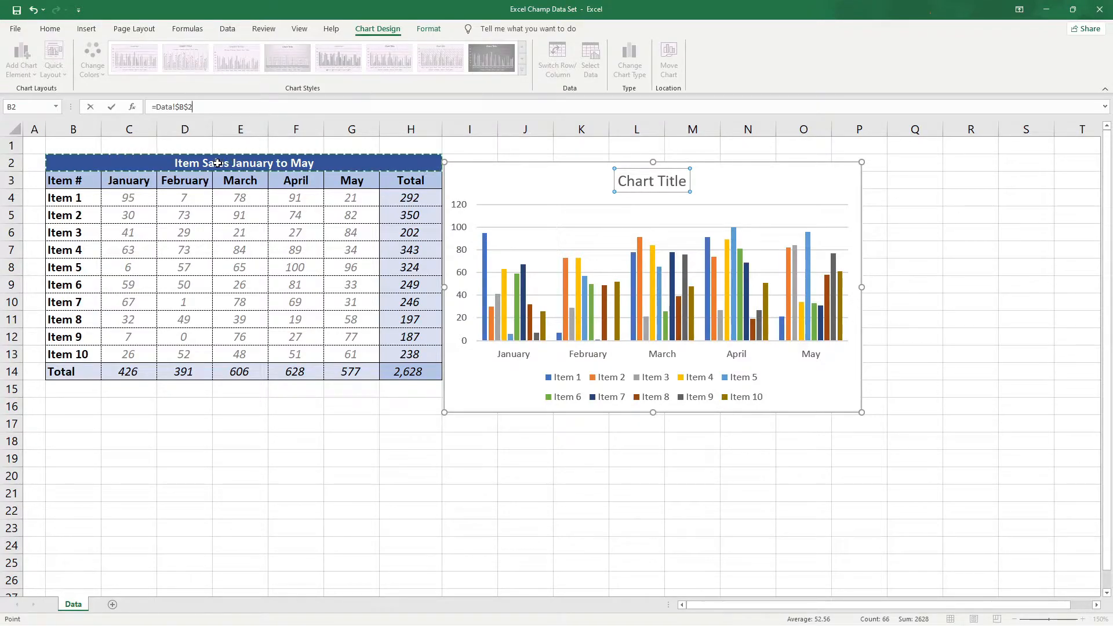
pyautogui.press('Return')
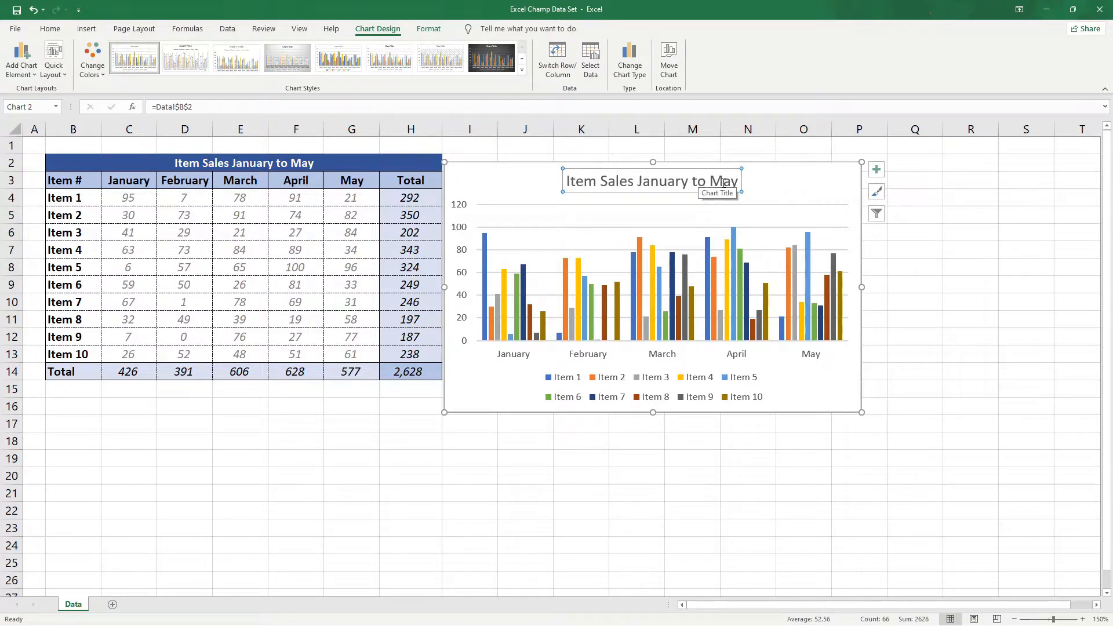
# Apply the Style 9 chart style with fading columns and an uppercase title, and nudge the chart slightly away from the table.
pyautogui.click(763, 171)
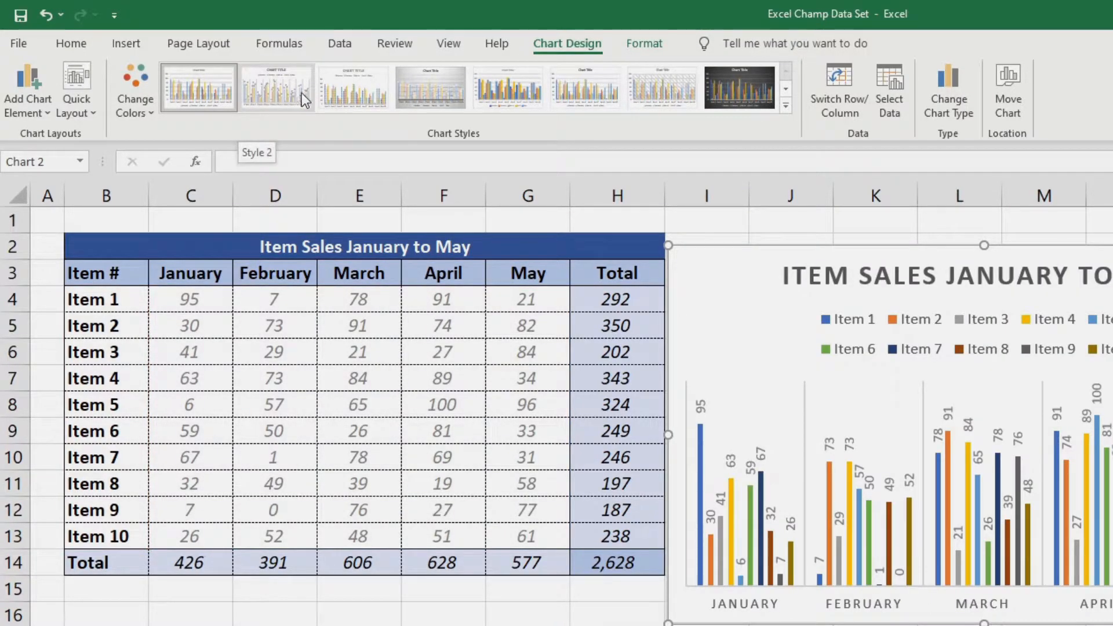
pyautogui.click(353, 90)
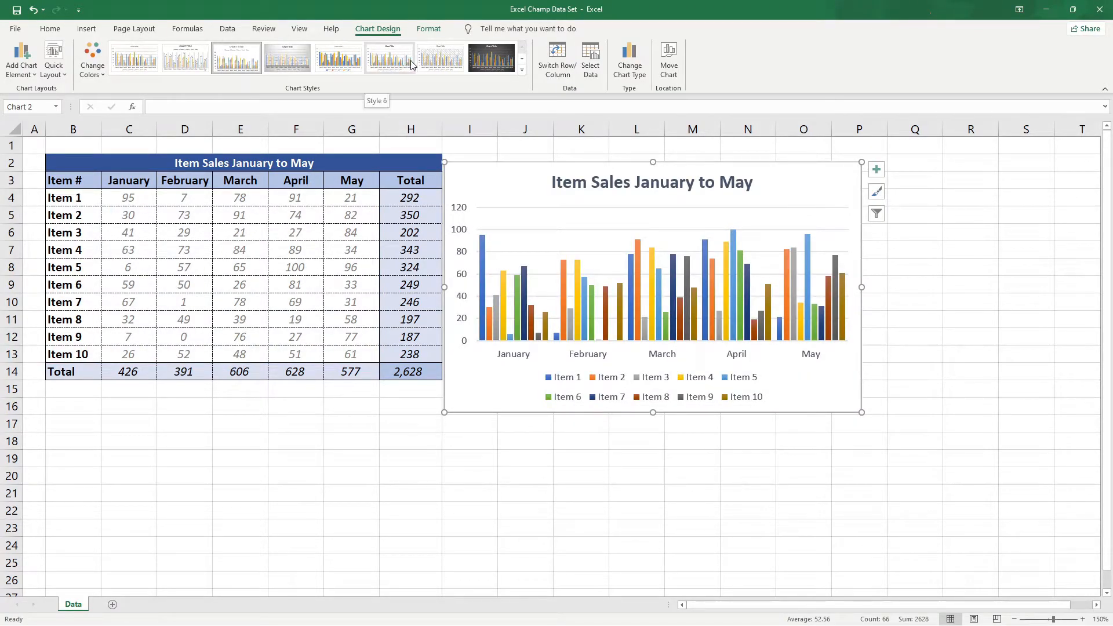
pyautogui.click(522, 69)
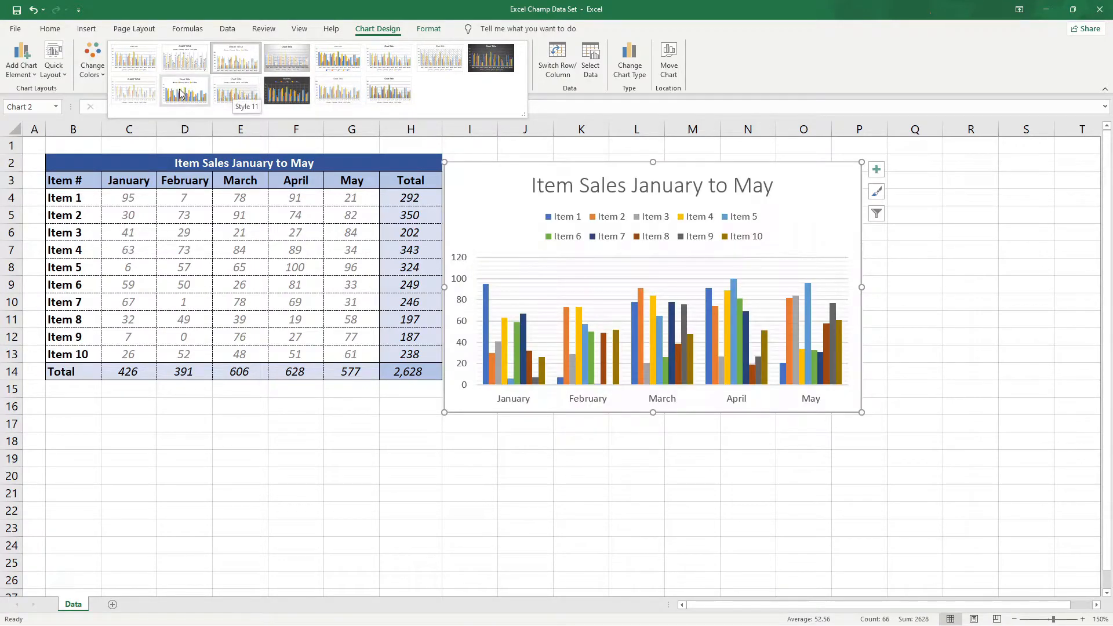
pyautogui.click(141, 88)
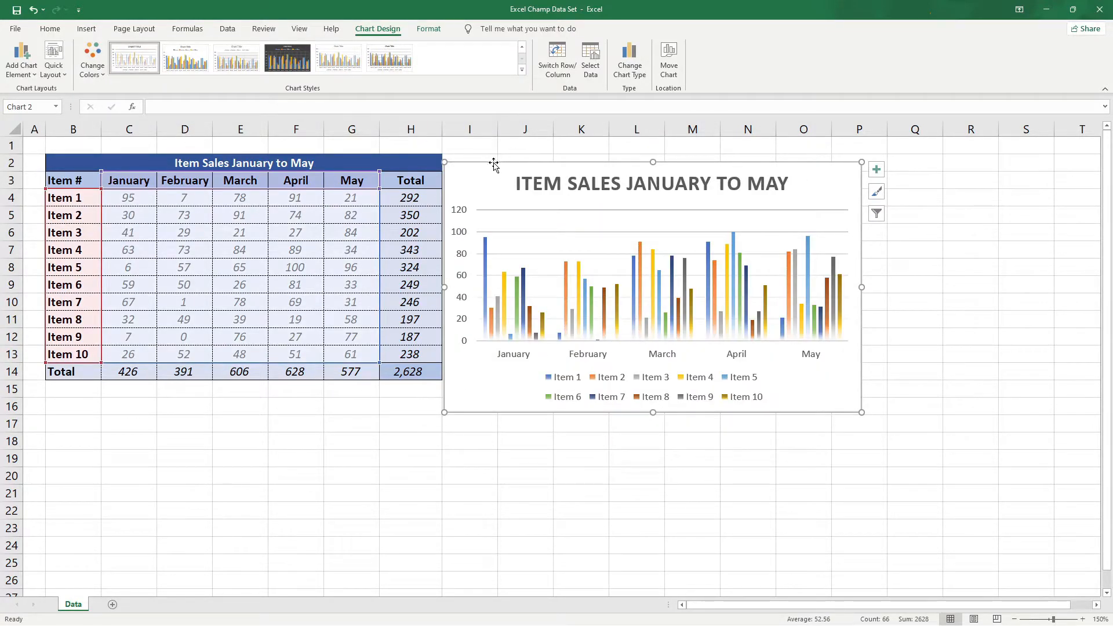
pyautogui.moveTo(493, 162)
pyautogui.mouseDown()
pyautogui.moveTo(498, 180)
pyautogui.moveTo(499, 155)
pyautogui.mouseUp()
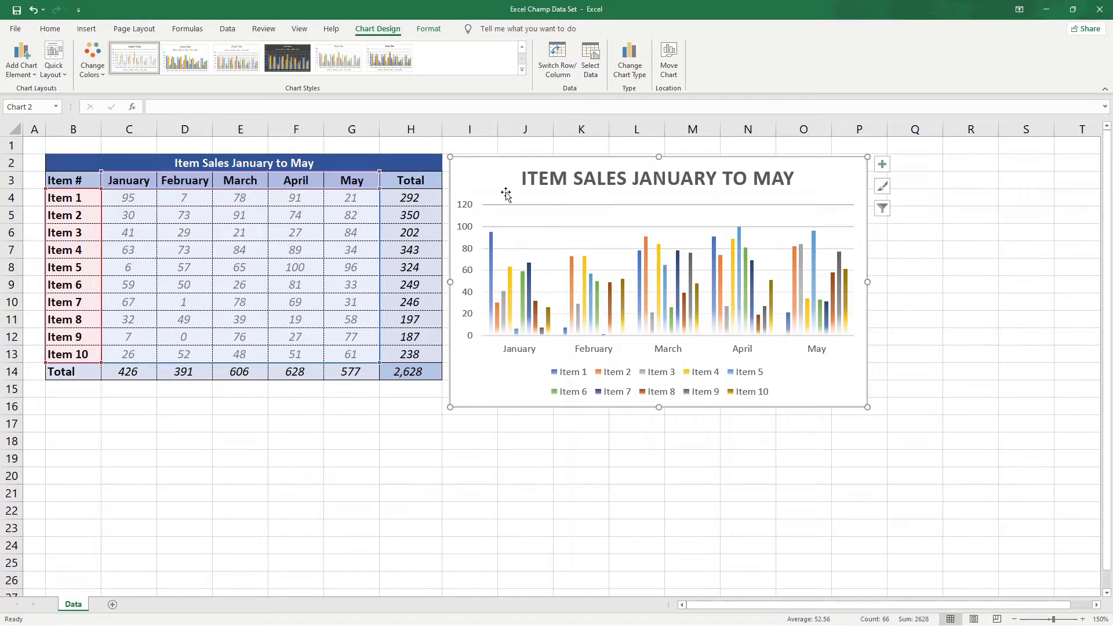
# Fill the chart's plot area with the lightest gray theme color.
pyautogui.click(430, 30)
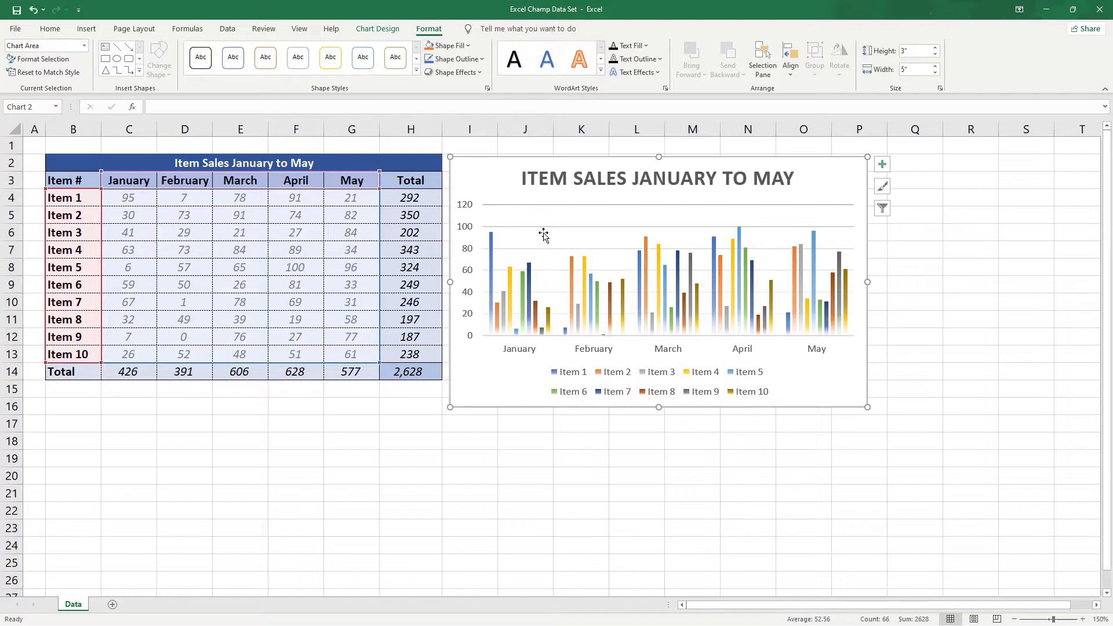
pyautogui.click(534, 214)
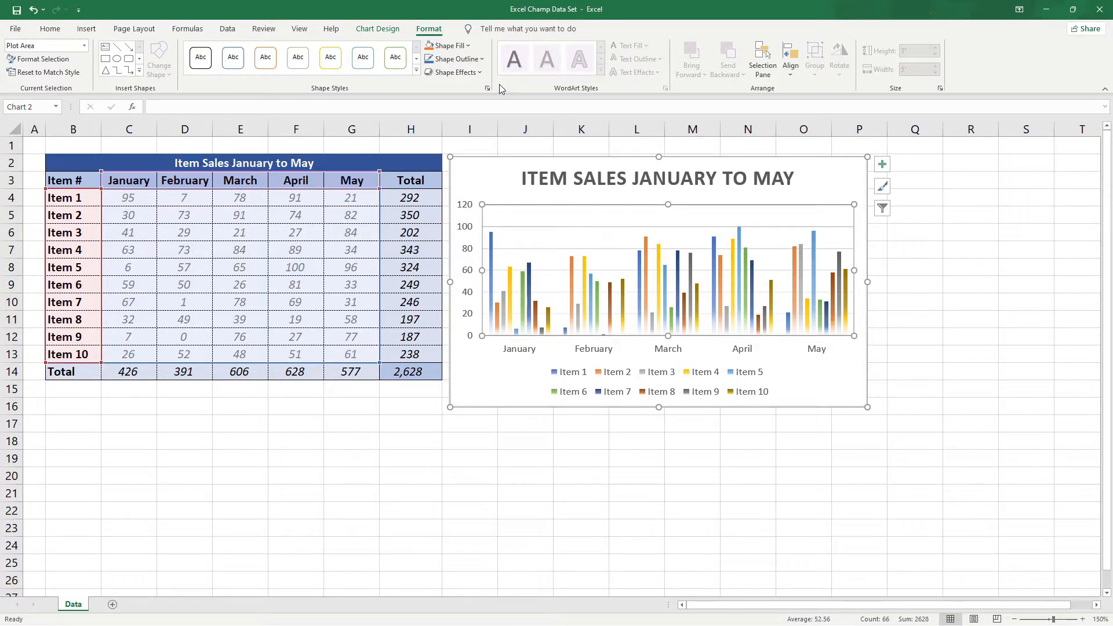
pyautogui.click(467, 46)
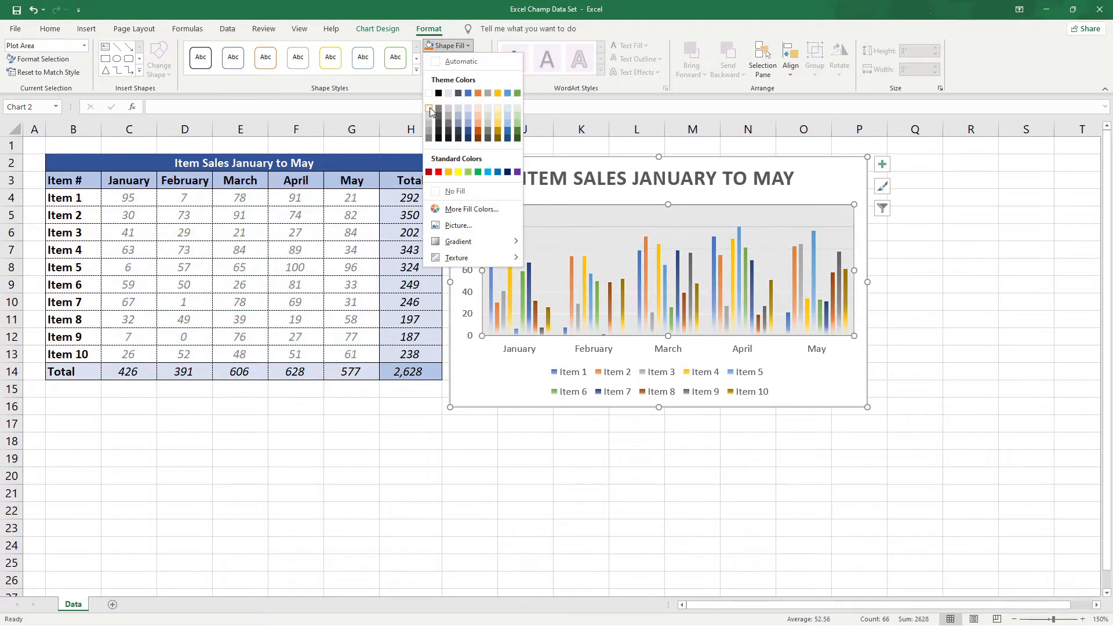
pyautogui.click(431, 107)
pyautogui.click(489, 167)
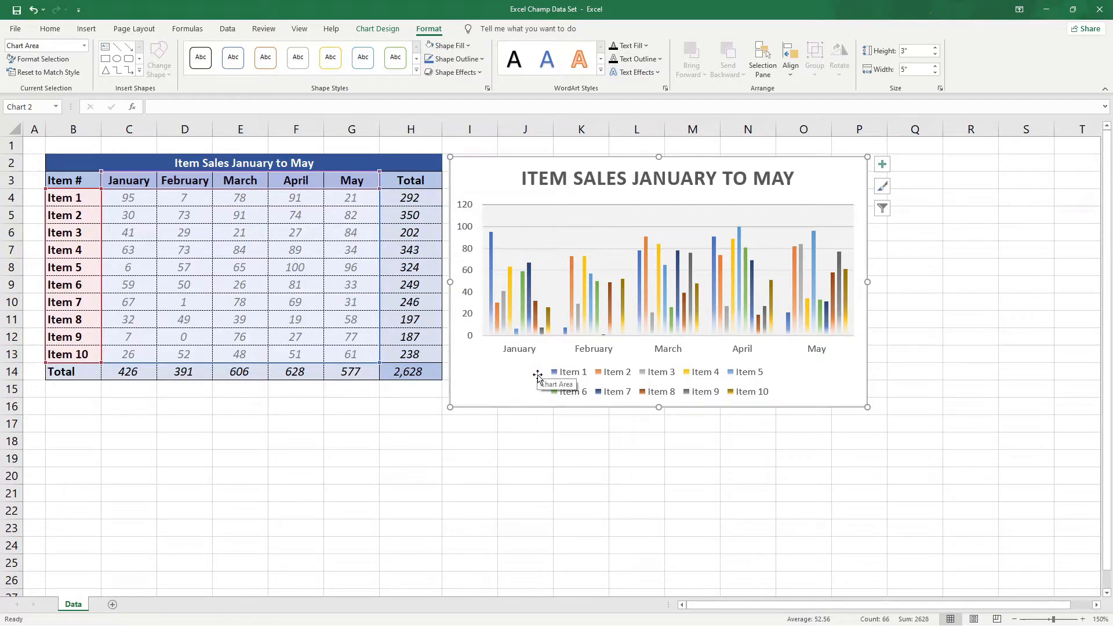
# Place the chart's legend on the right of the plot area.
pyautogui.click(761, 377)
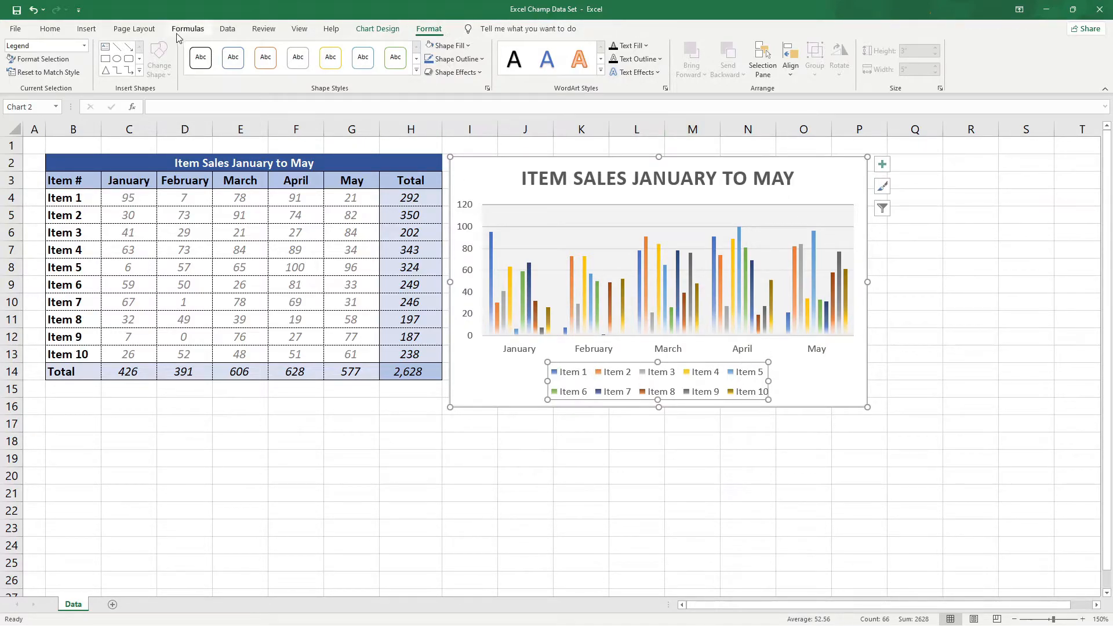
pyautogui.click(395, 35)
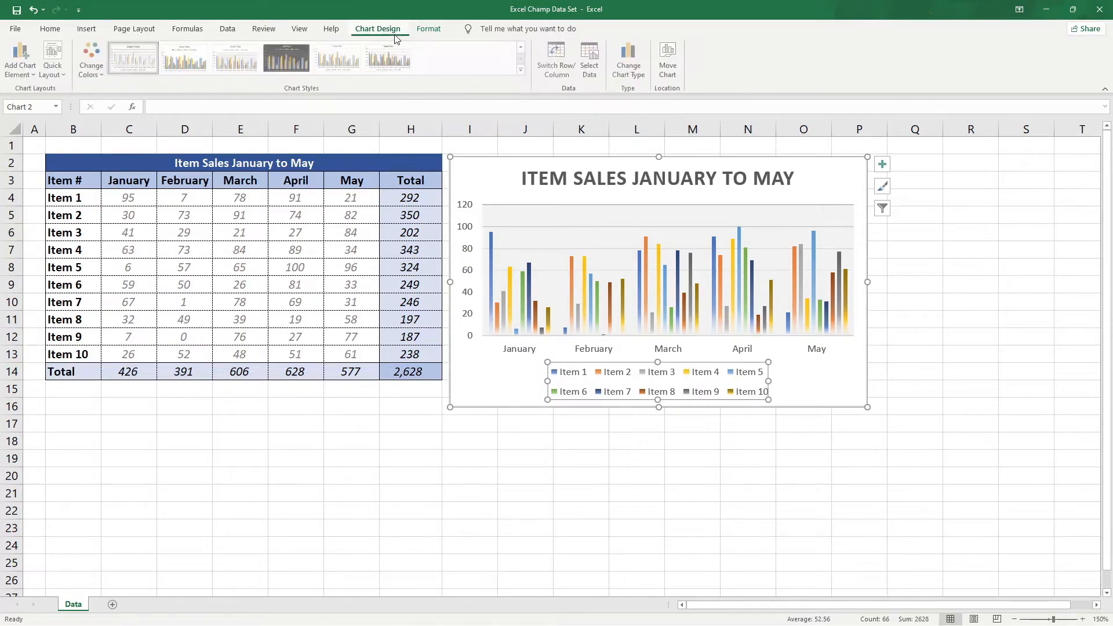
pyautogui.click(38, 79)
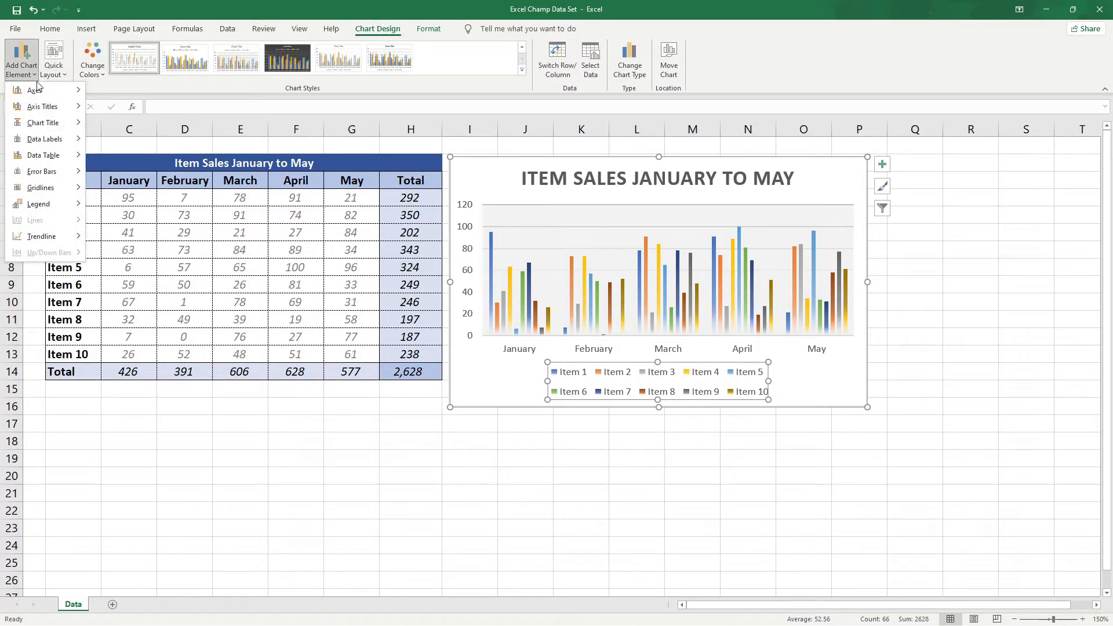
pyautogui.moveTo(44, 212)
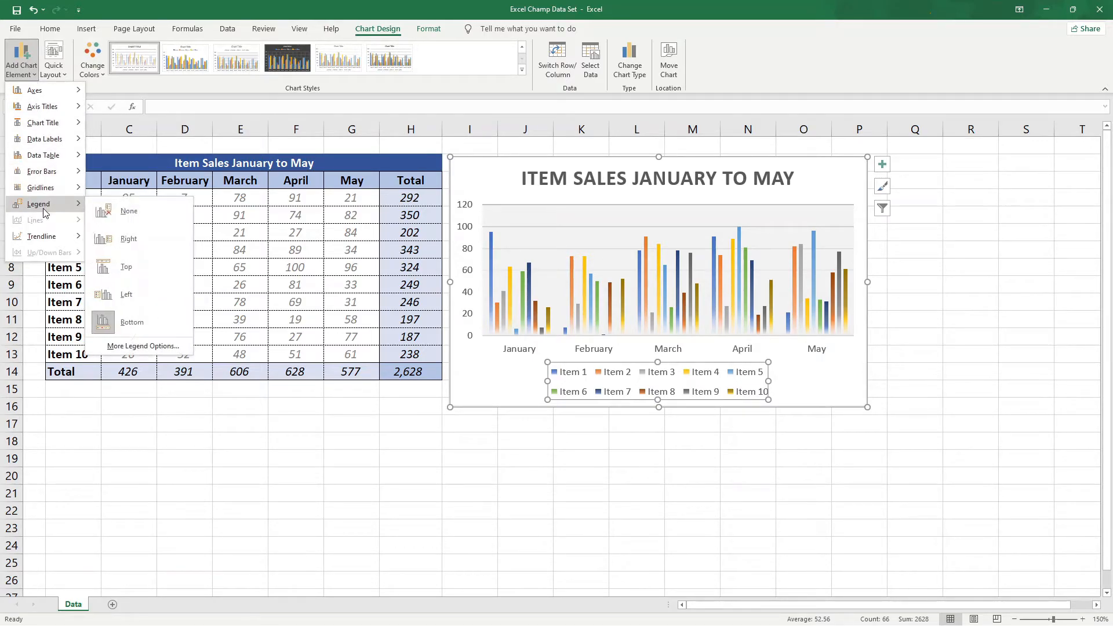
pyautogui.click(111, 238)
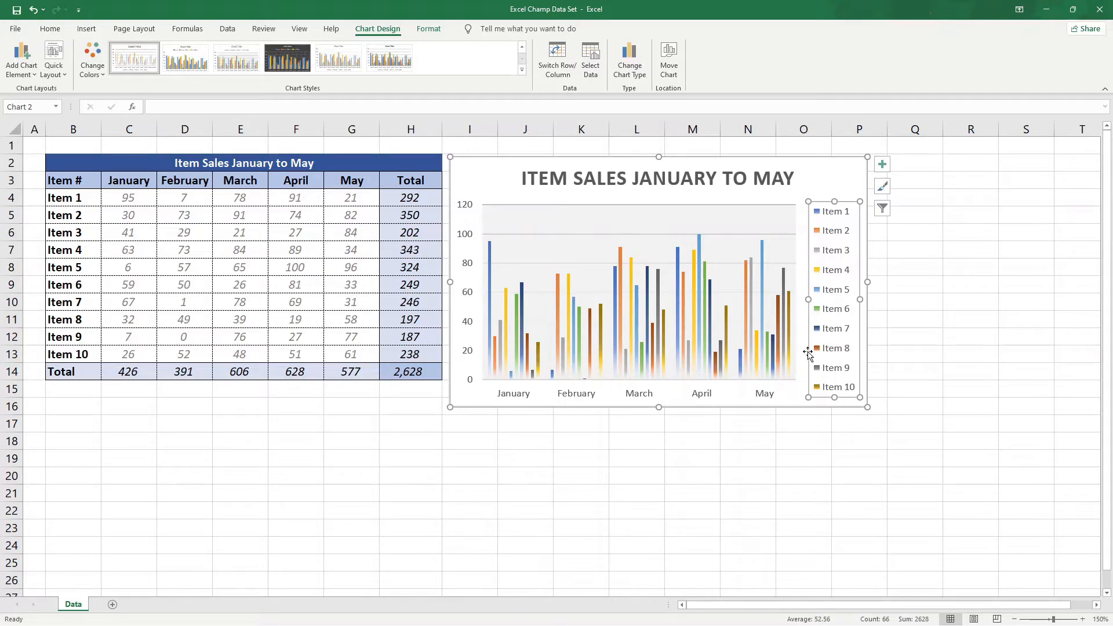
# Change the chart type to Stacked Column and make the chart taller by extending its lower edge to row 21.
pyautogui.click(714, 161)
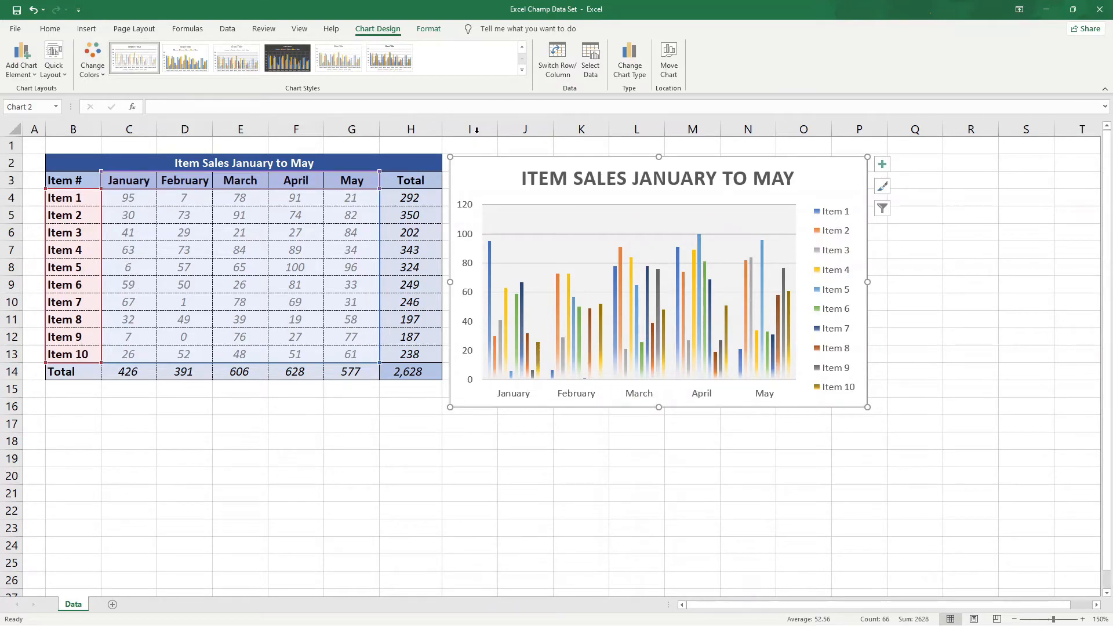
pyautogui.click(632, 55)
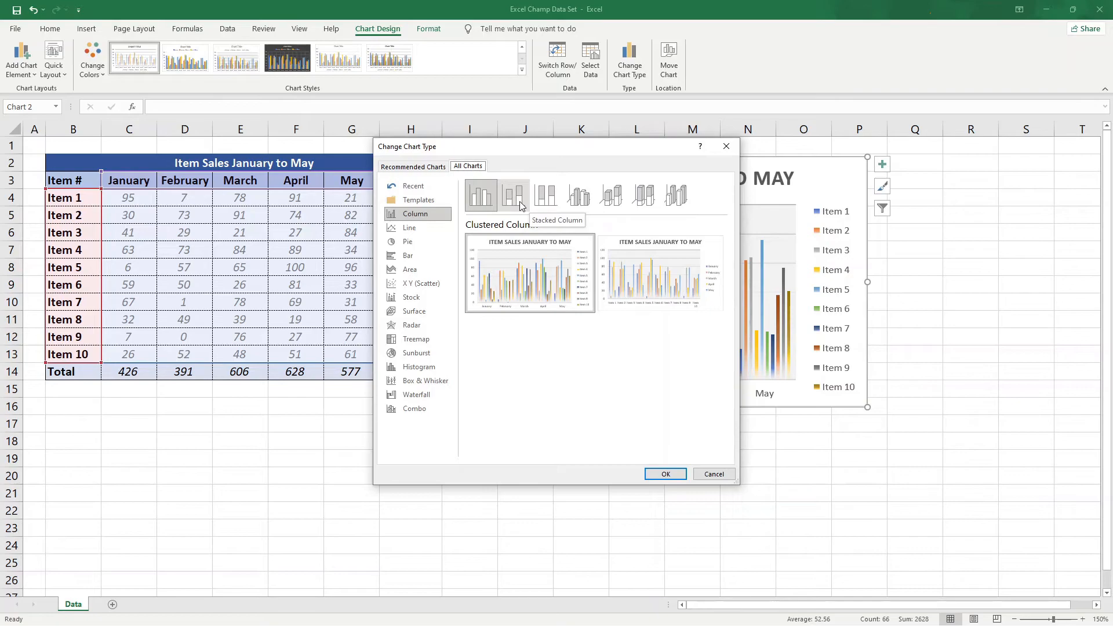
pyautogui.click(519, 201)
pyautogui.click(666, 475)
pyautogui.moveTo(450, 408); pyautogui.dragTo(448, 492)
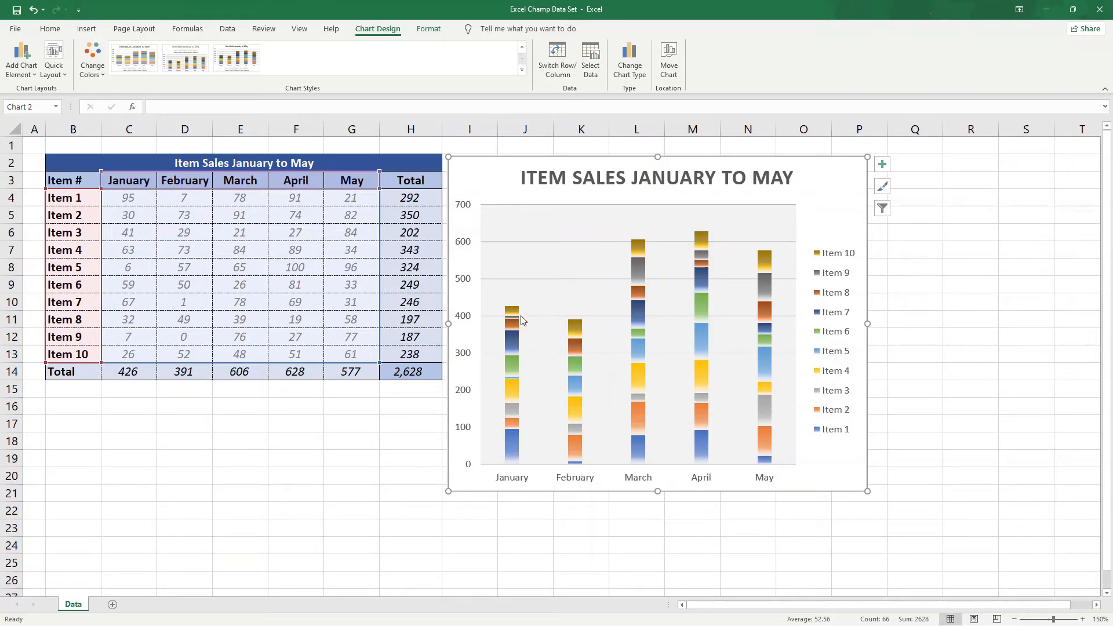
# Check the values of the Item 10 segments across the monthly stacked columns.
pyautogui.moveTo(577, 391)
pyautogui.moveTo(772, 267)
pyautogui.moveTo(515, 317)
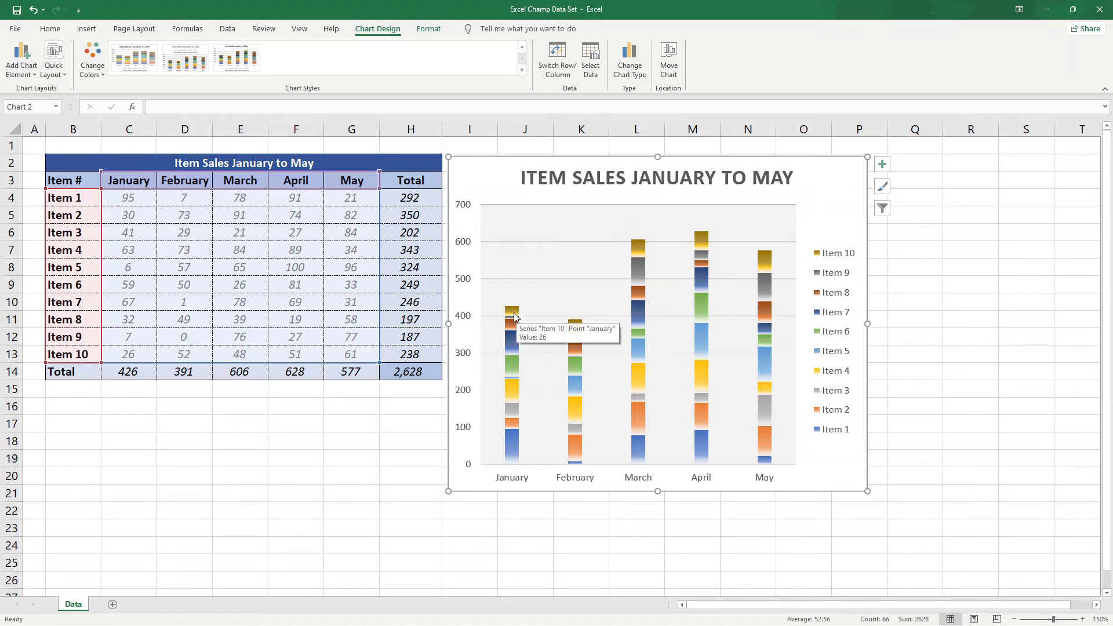
pyautogui.moveTo(575, 332)
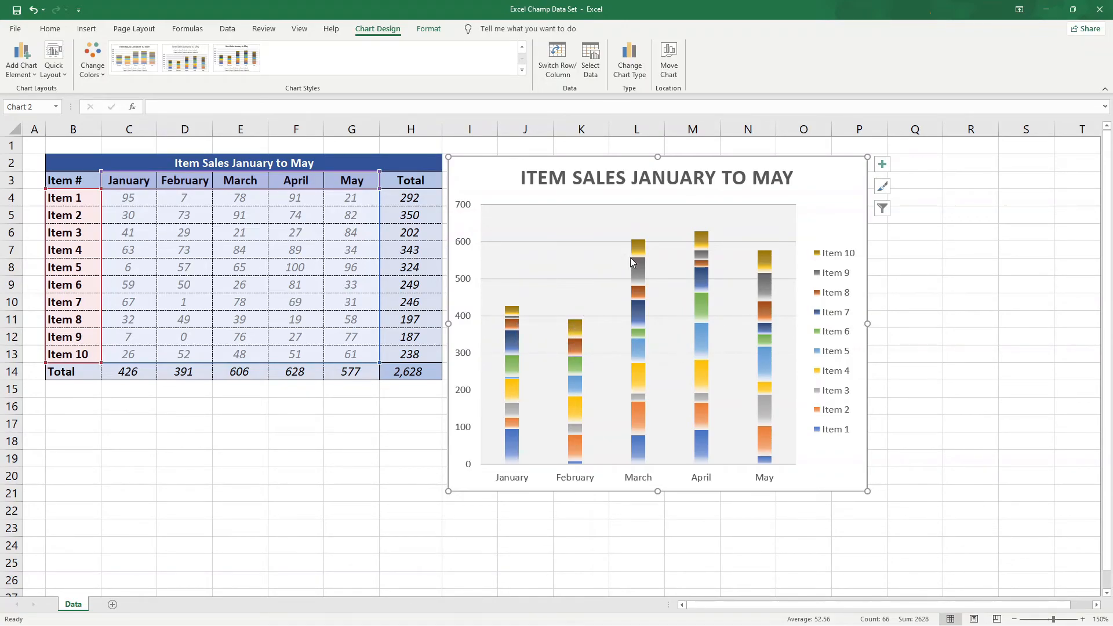
pyautogui.moveTo(642, 248)
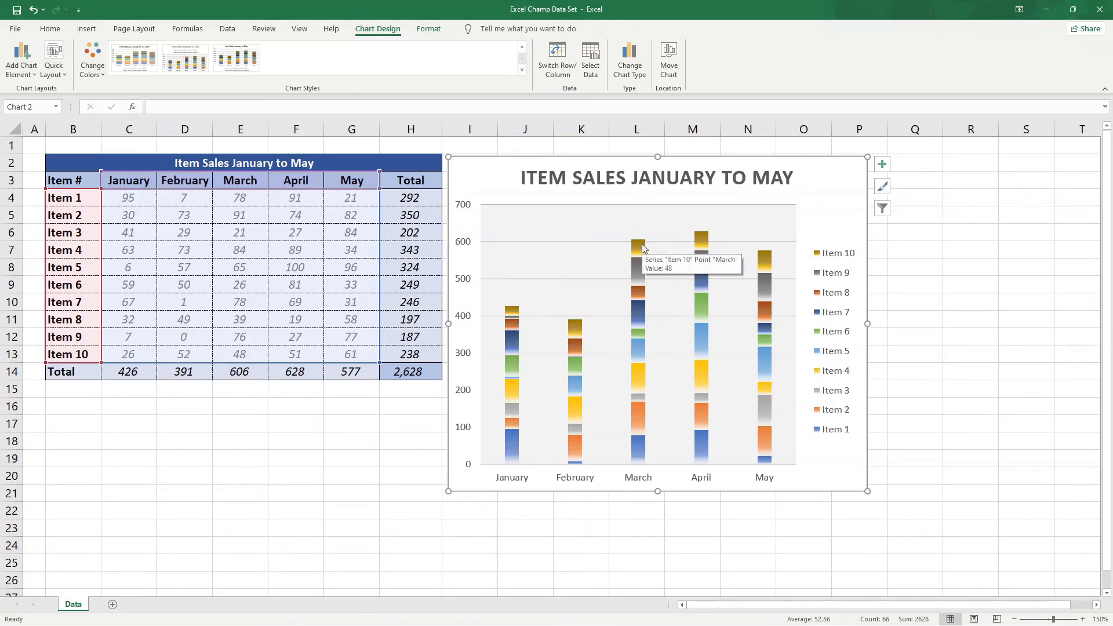
pyautogui.moveTo(697, 242)
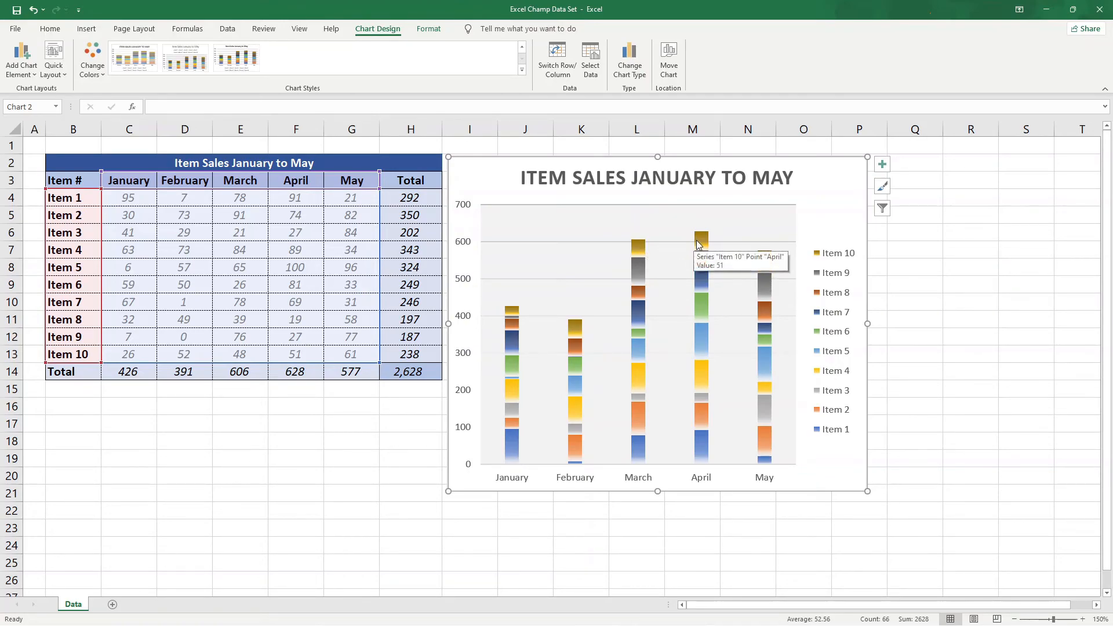